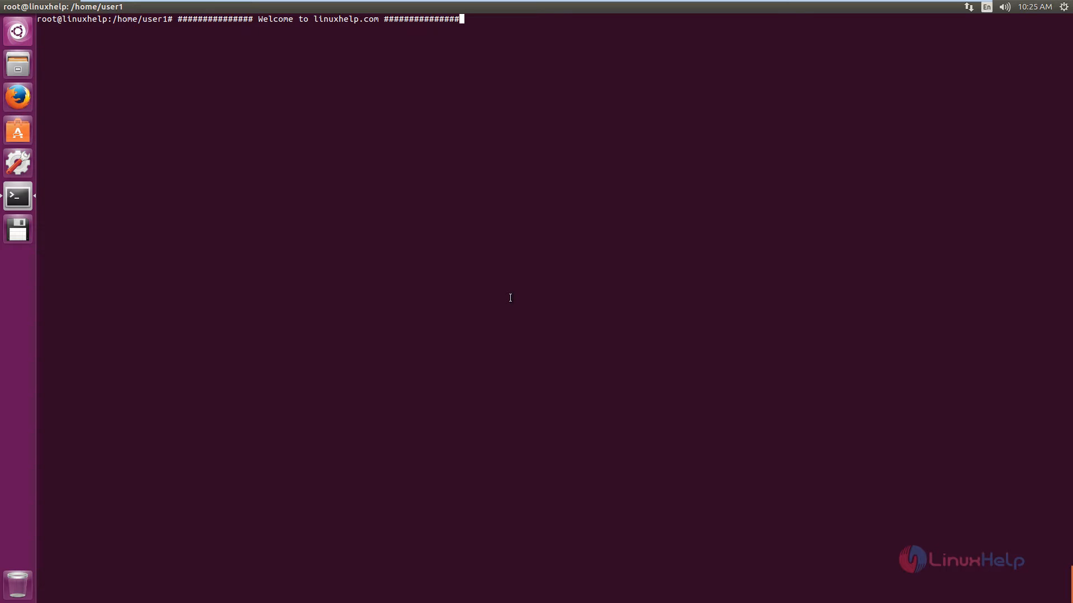
# Step: Install the mysql-workbench package with apt-get and accept the additional disk space
pyautogui.press('Return')
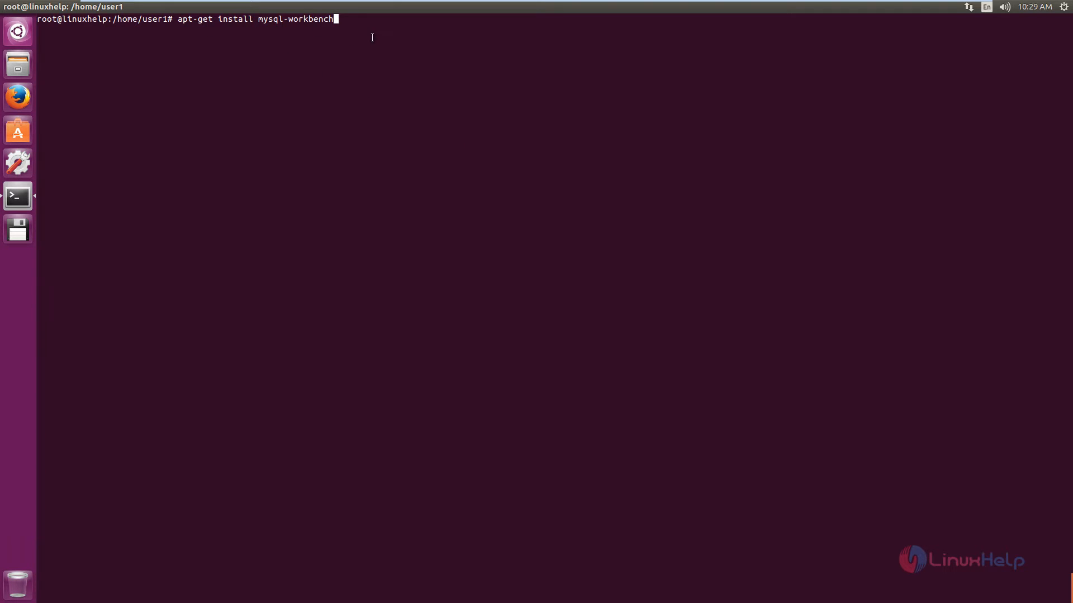
pyautogui.press('Return')
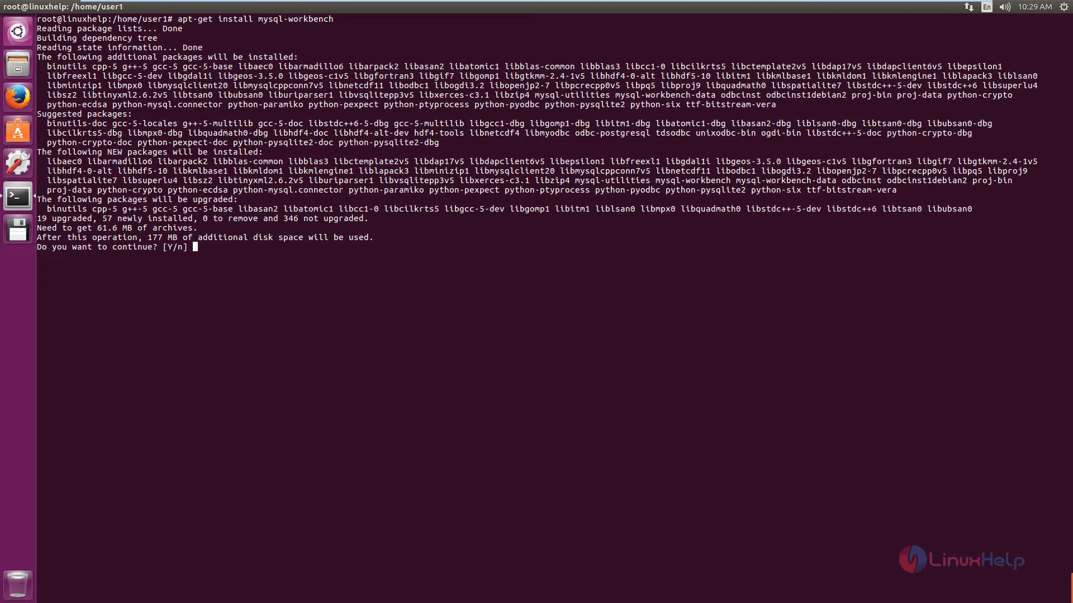
pyautogui.write('y')
pyautogui.press('Return')
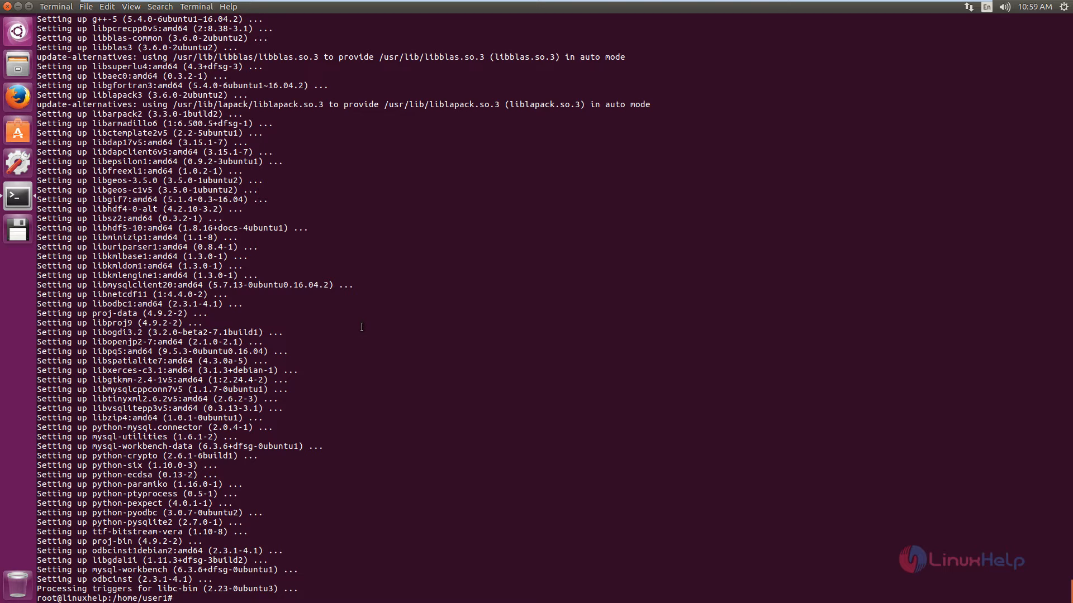
# Step: Log in to the MySQL command-line client as root, entering the root password
pyautogui.write('mysql -u root -p')
pyautogui.press('Return')
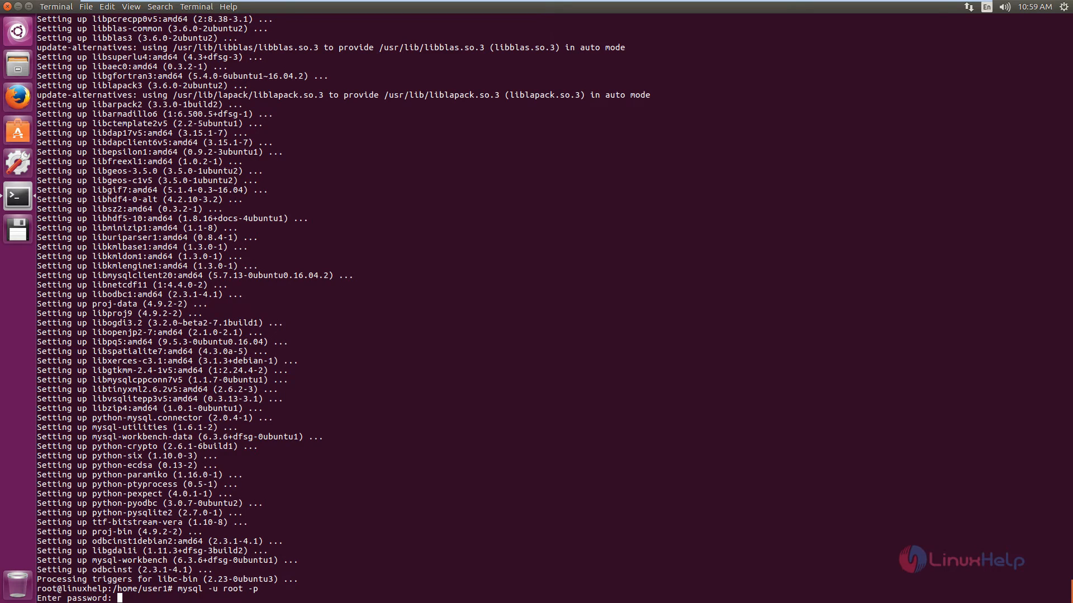
pyautogui.press('Return')
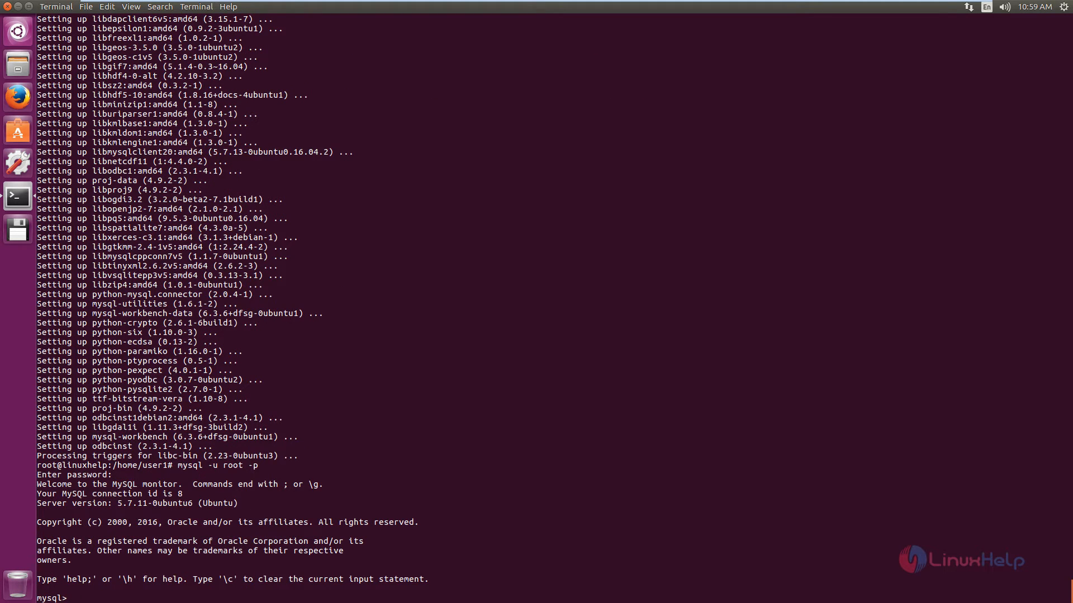
# Step: List all databases on the MySQL server and highlight the database named first in the output
pyautogui.write('show databases;')
pyautogui.press('Return')
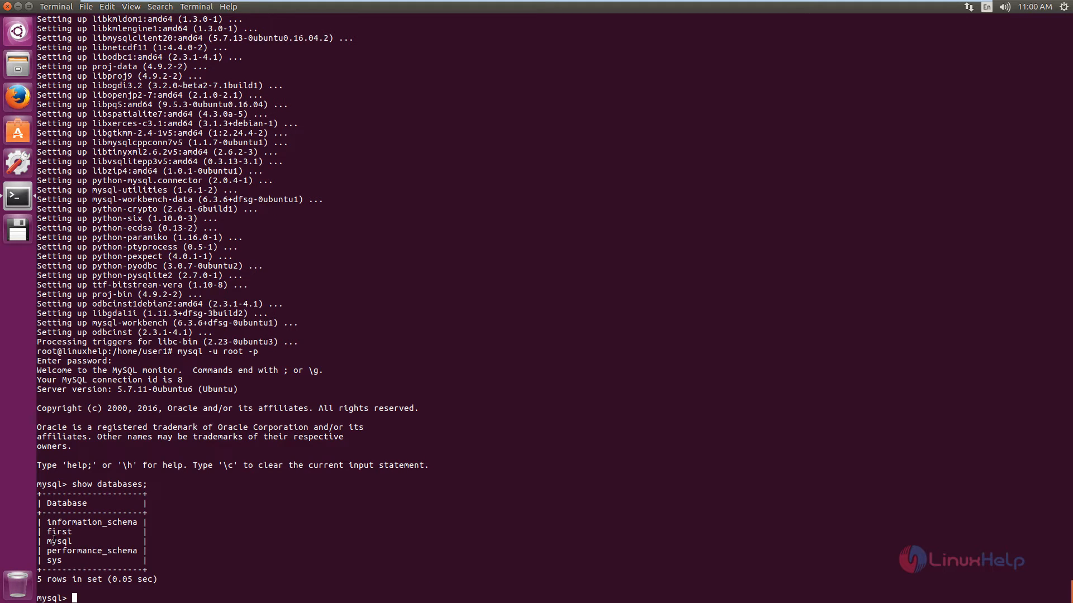
pyautogui.moveTo(47, 532); pyautogui.dragTo(75, 531)
pyautogui.click(74, 531)
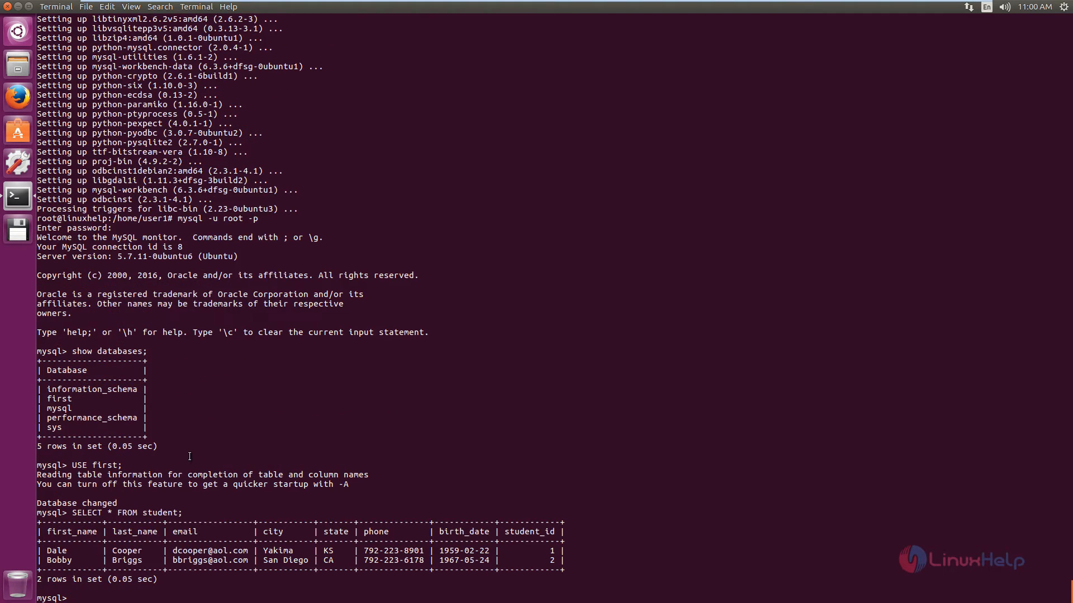
pyautogui.doubleClick(70, 399)
pyautogui.moveTo(71, 398); pyautogui.dragTo(76, 399)
pyautogui.click(77, 400)
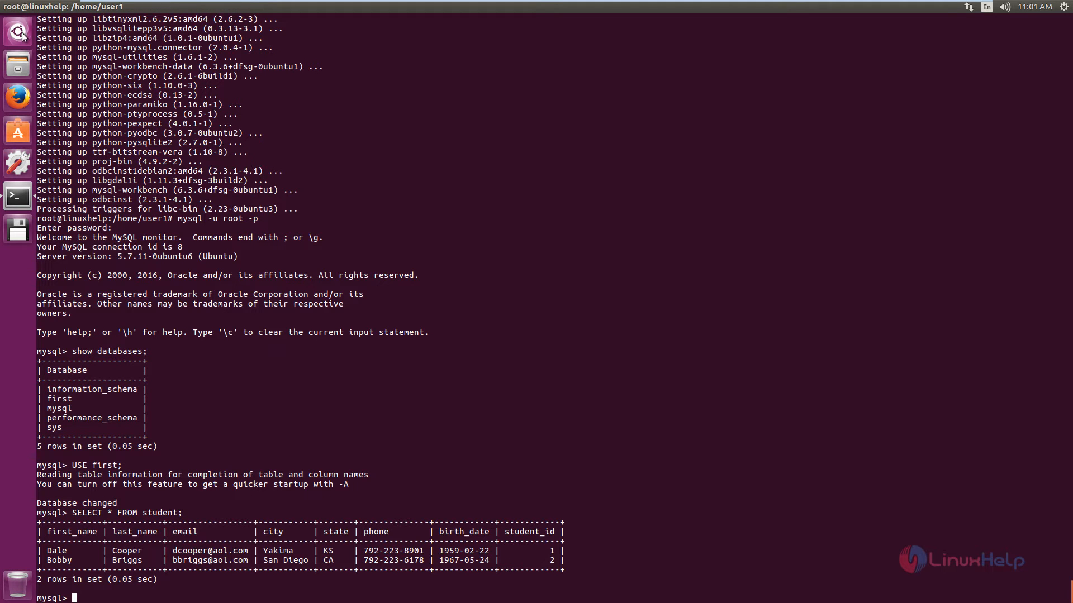
# Step: Search the computer for "mysql" and launch MySQL Workbench
pyautogui.click(21, 33)
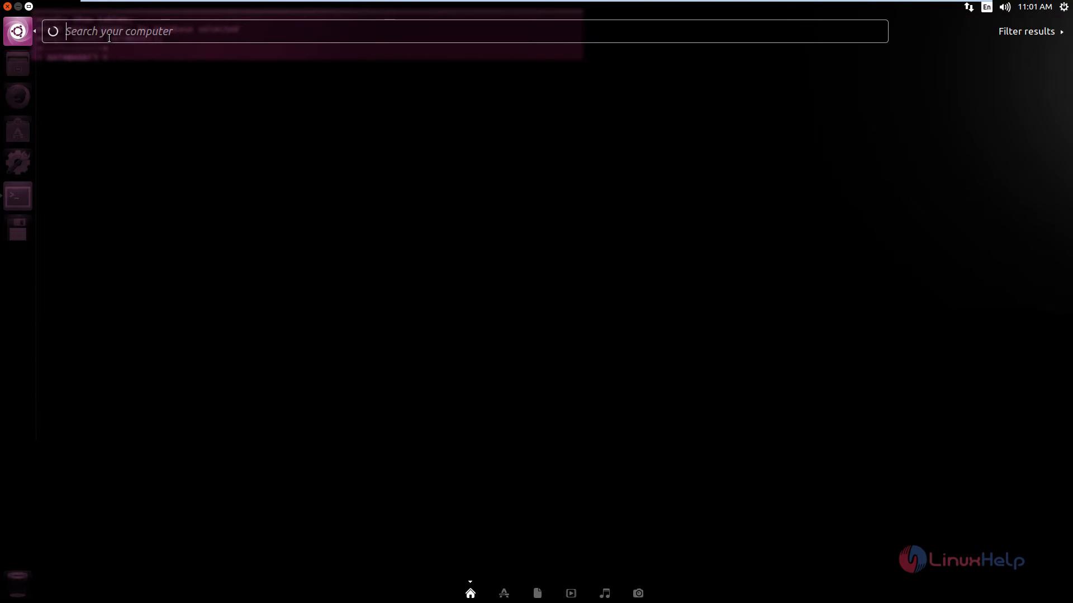
pyautogui.write('mysql')
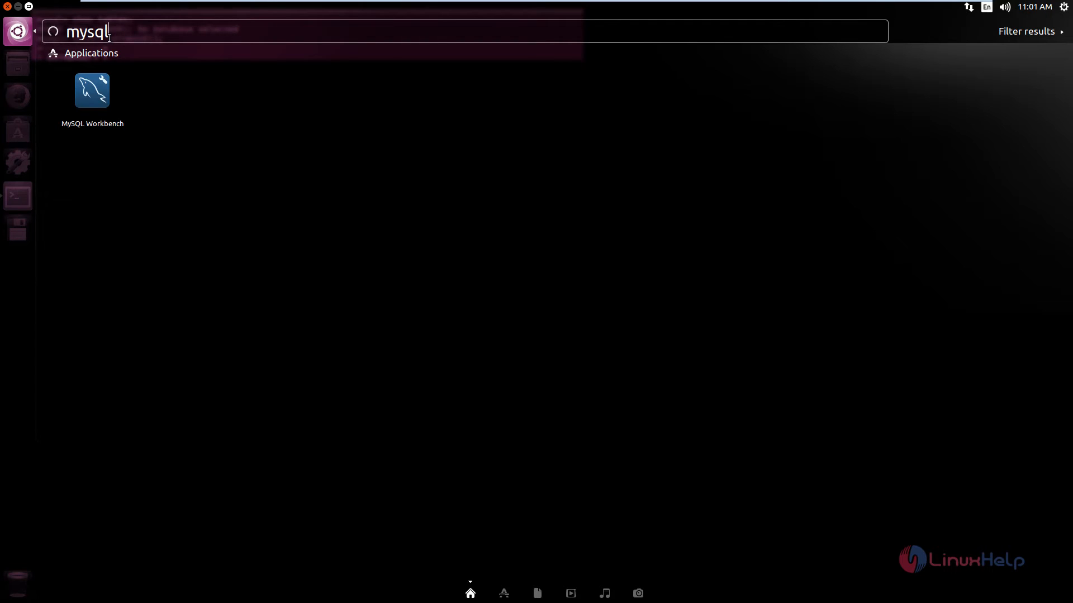
pyautogui.click(92, 92)
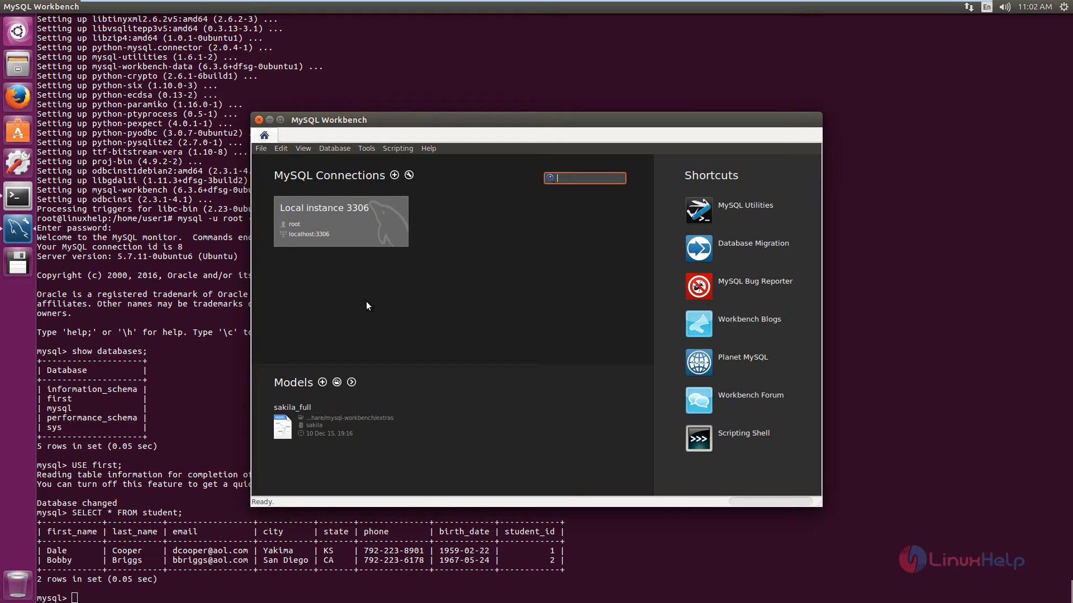
# Step: Connect to Local instance 3306 as root, entering the account password
pyautogui.click(320, 221)
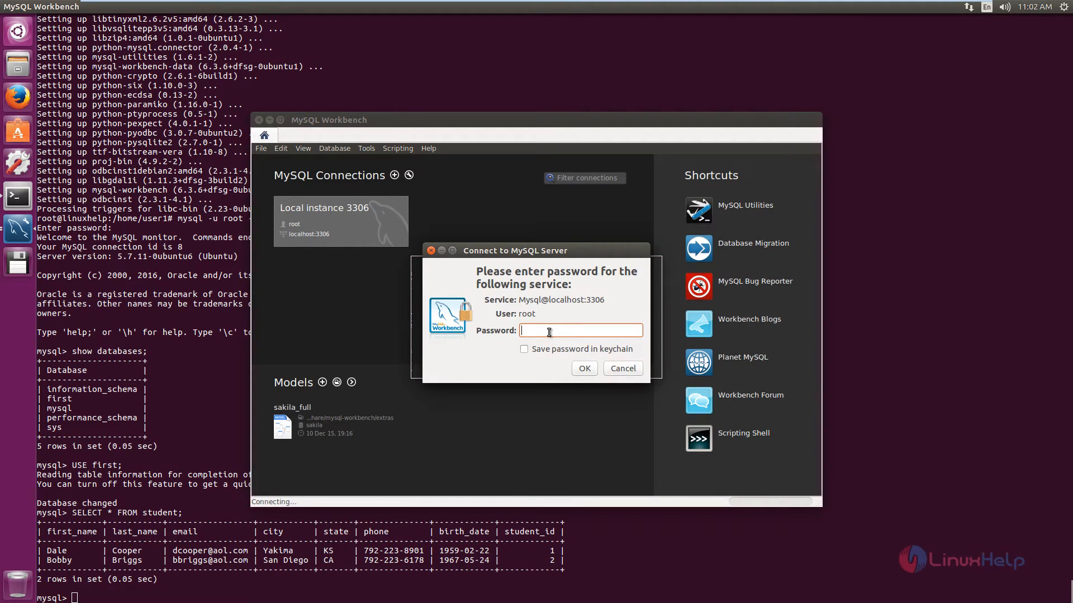
pyautogui.write('•••')
pyautogui.click(588, 367)
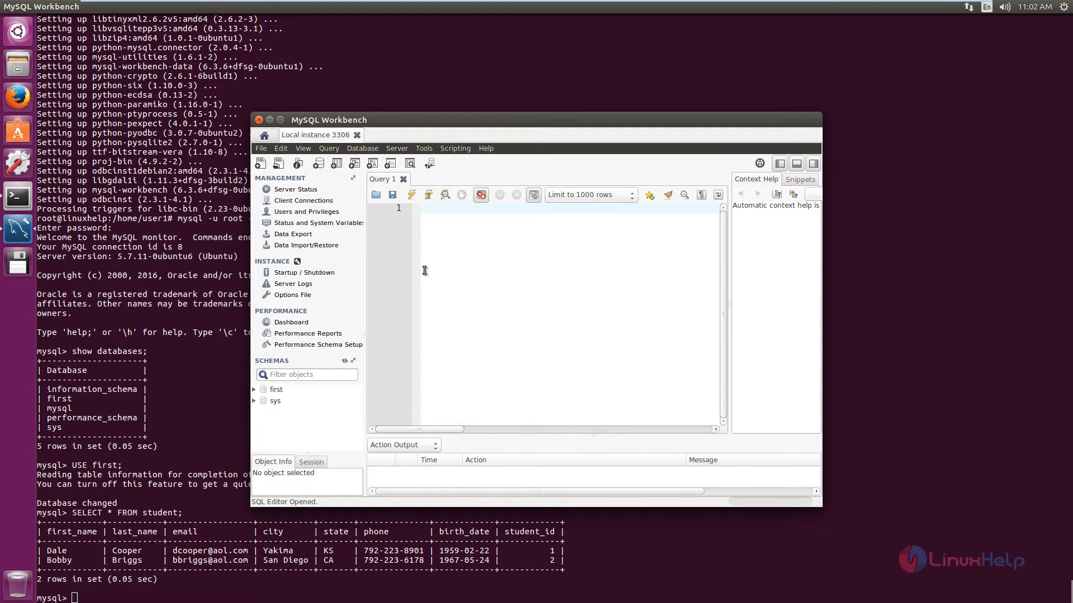
# Step: Export the schema first with its student table, structure and data, to the dump project folder /home/user1/dumps/Dump20160812
pyautogui.click(254, 390)
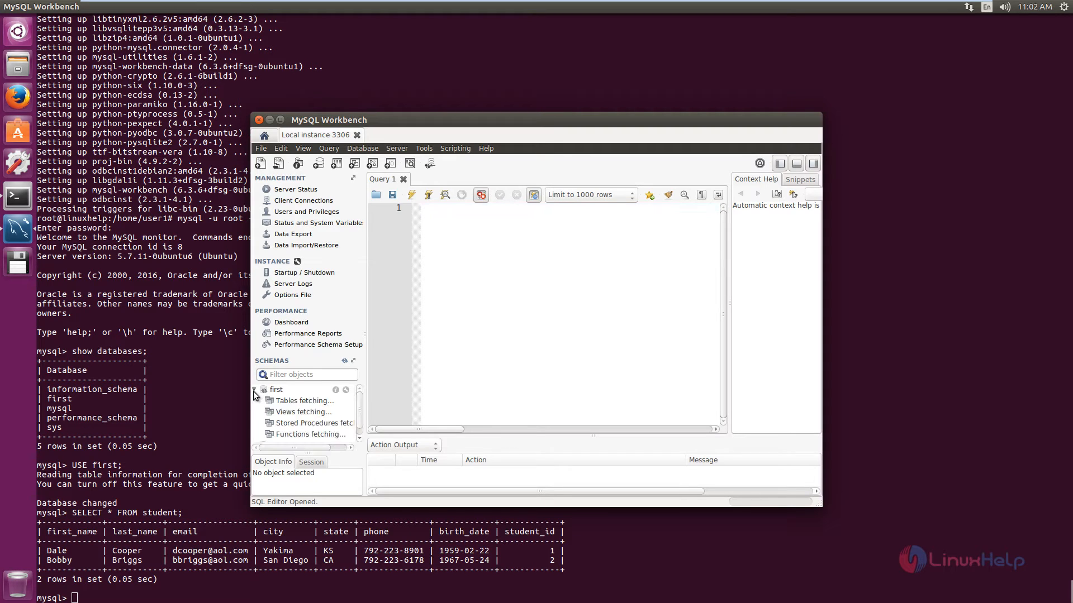
pyautogui.click(403, 150)
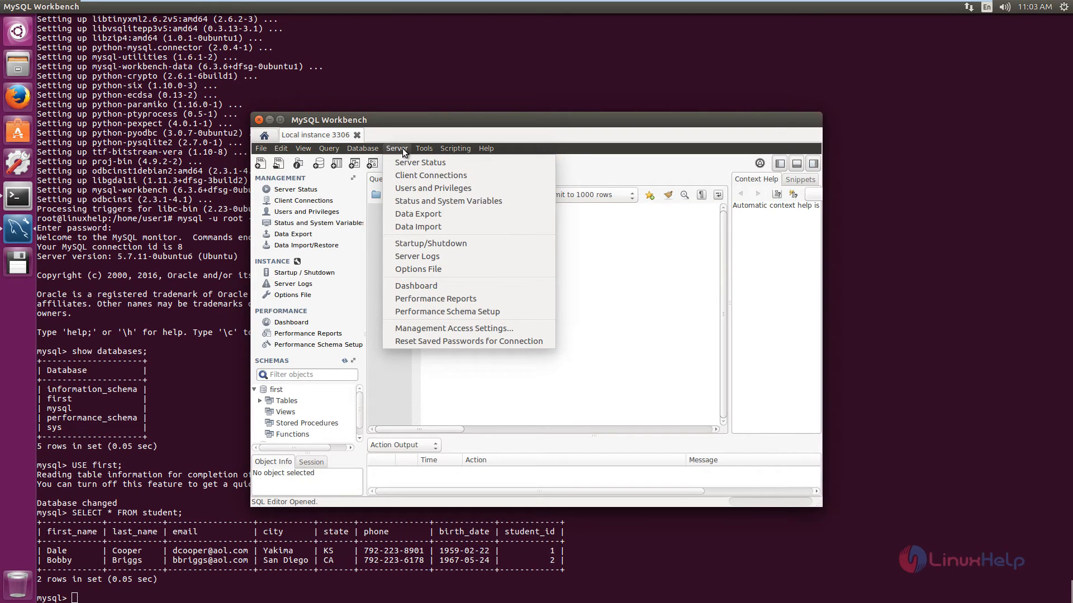
pyautogui.click(447, 214)
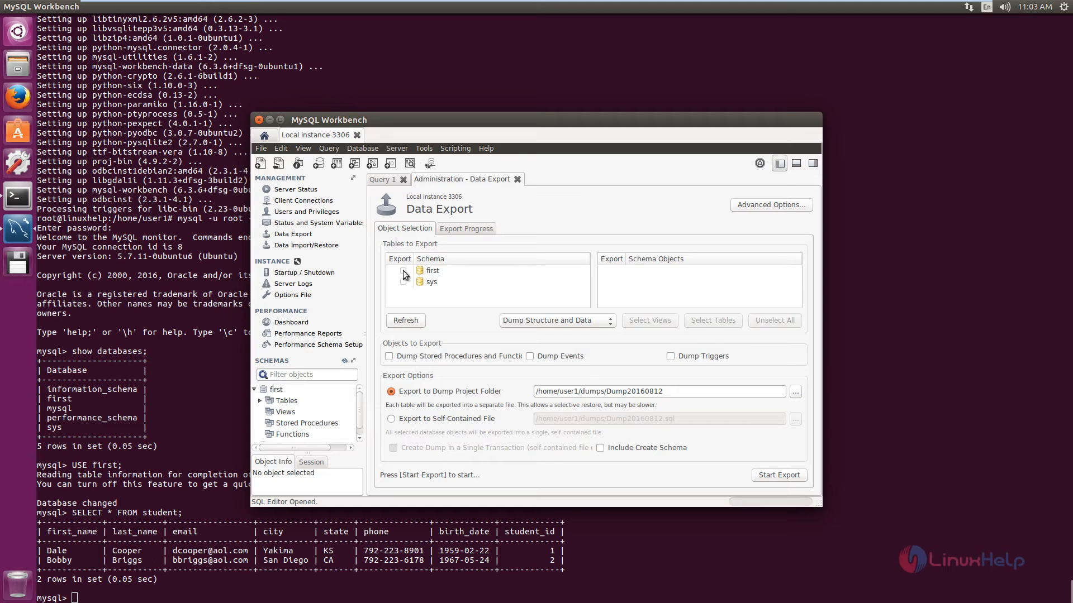
pyautogui.click(402, 271)
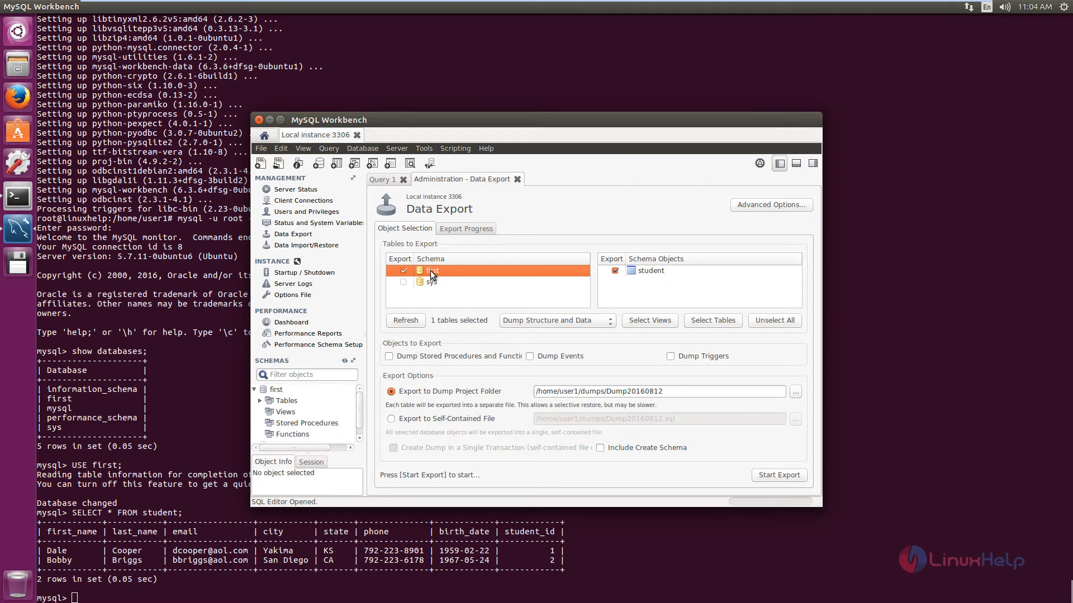
pyautogui.click(779, 476)
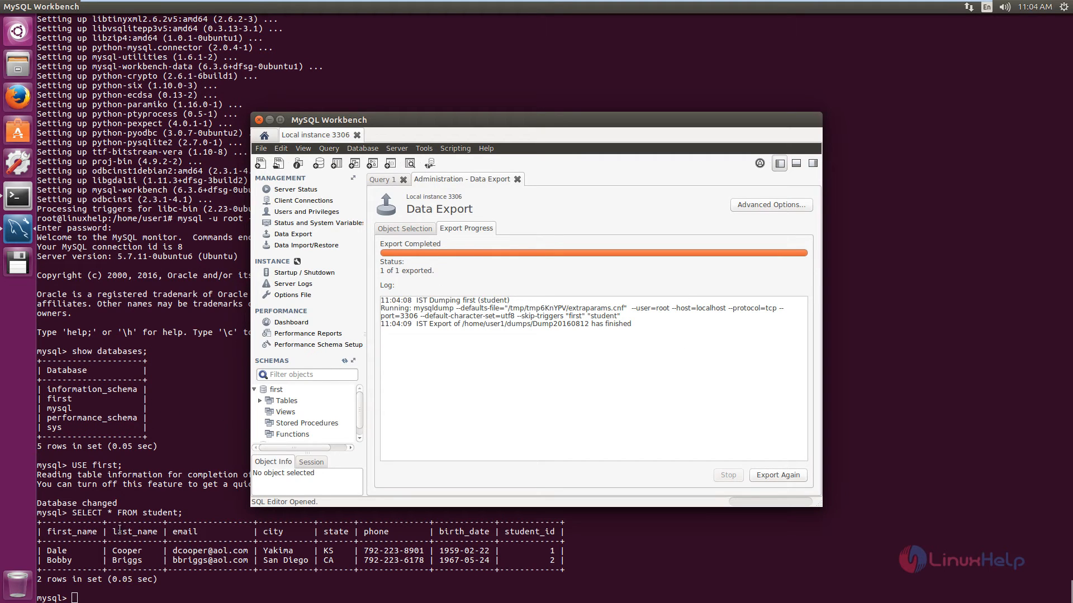
# Step: Switch to the terminal, exit the MySQL client and list the contents of /home/user1 in long format
pyautogui.click(150, 374)
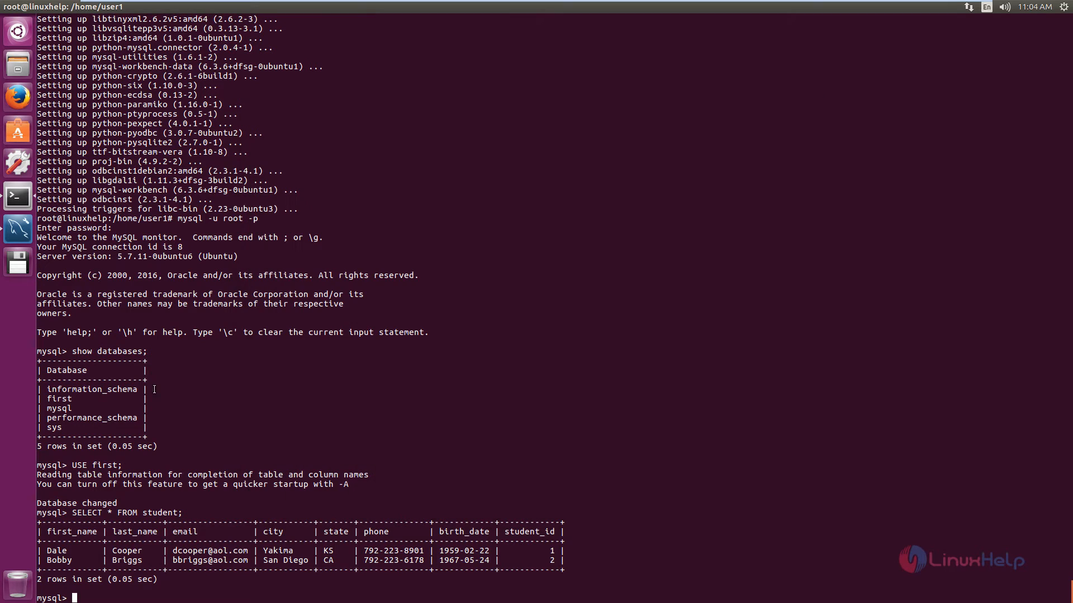
pyautogui.write('exit')
pyautogui.press('Return')
pyautogui.write('cd')
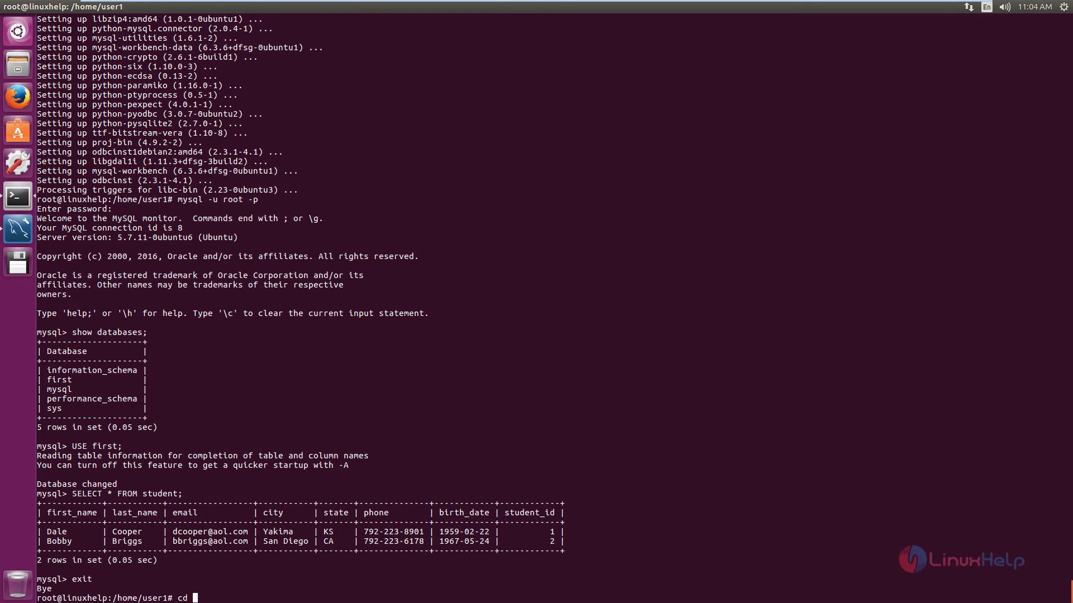
pyautogui.press('BackSpace')
pyautogui.press('BackSpace')
pyautogui.press('BackSpace')
pyautogui.write('ll')
pyautogui.press('Return')
# Step: Change to the dumps directory and list its contents in long format
pyautogui.write('c')
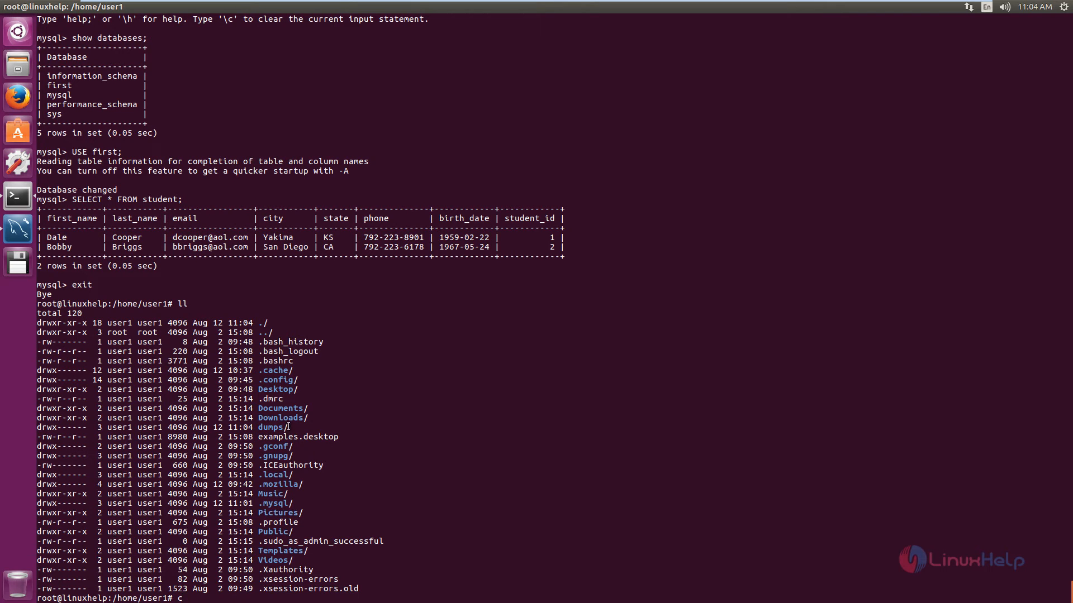
pyautogui.write('d dum')
pyautogui.press('Tab')
pyautogui.press('Return')
pyautogui.write('ll')
pyautogui.press('Return')
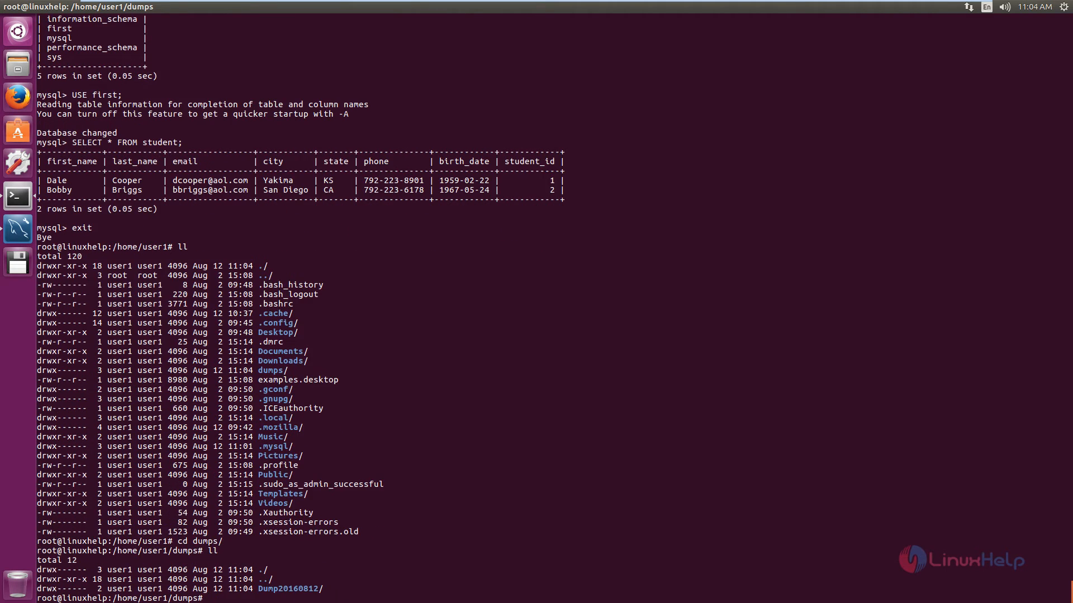
# Step: Change to the Dump20160812 directory and list the exported files
pyautogui.write('cd D')
pyautogui.press('Tab')
pyautogui.press('Return')
pyautogui.write('ll')
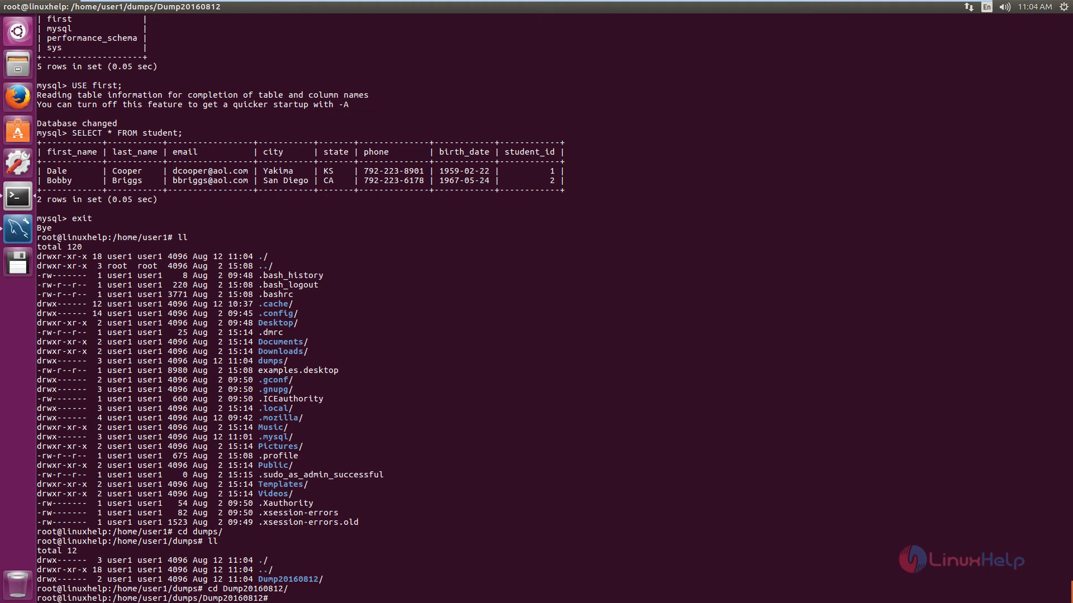
pyautogui.press('Return')
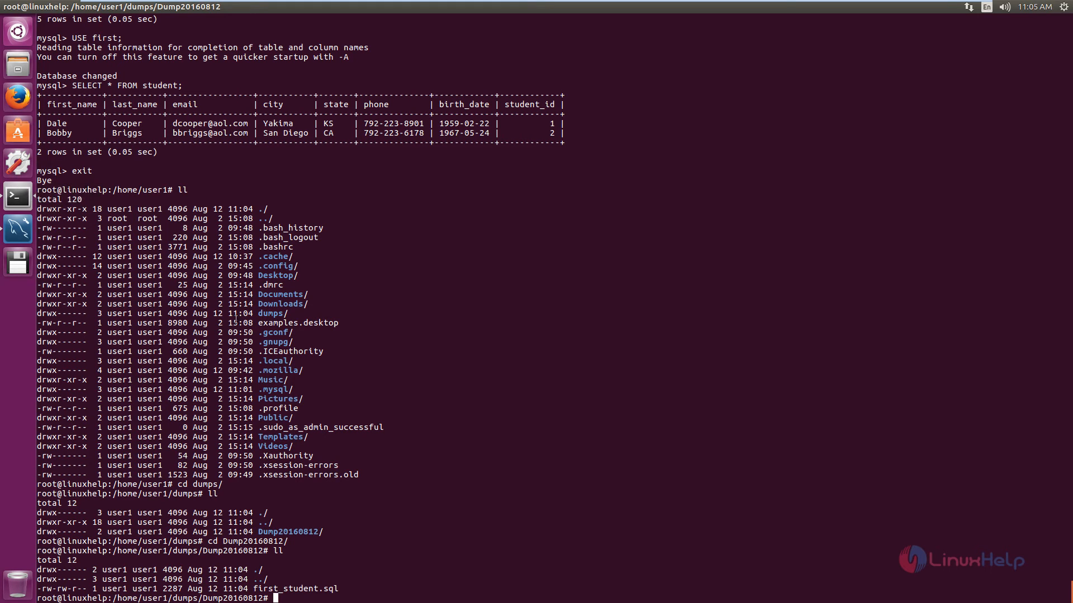
# Step: Switch to MySQL Workbench and permanently drop the schema first with all its data
pyautogui.click(18, 229)
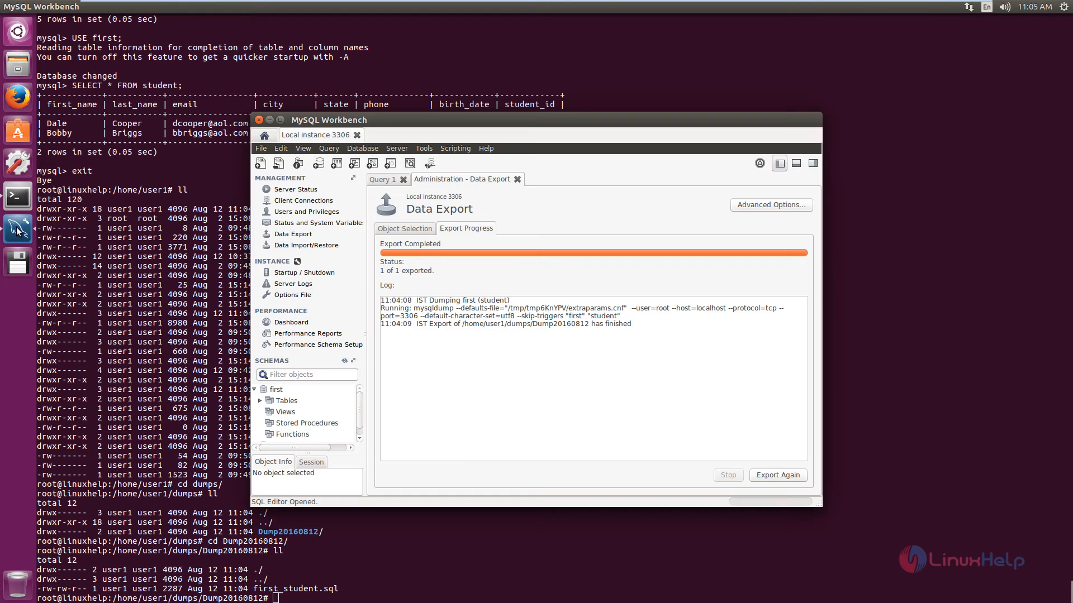
pyautogui.rightClick(275, 390)
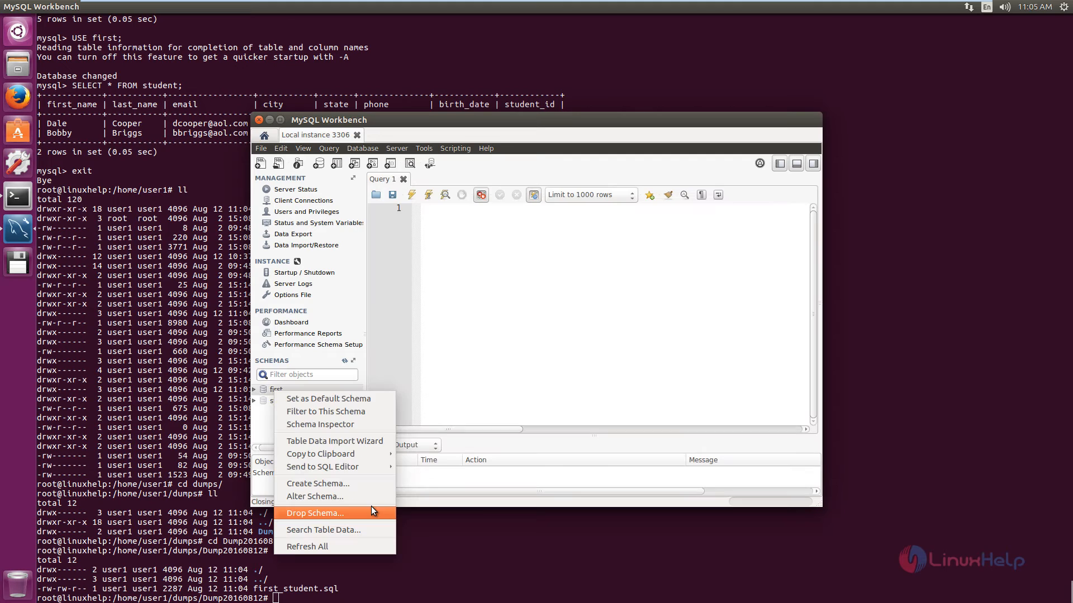
pyautogui.click(326, 513)
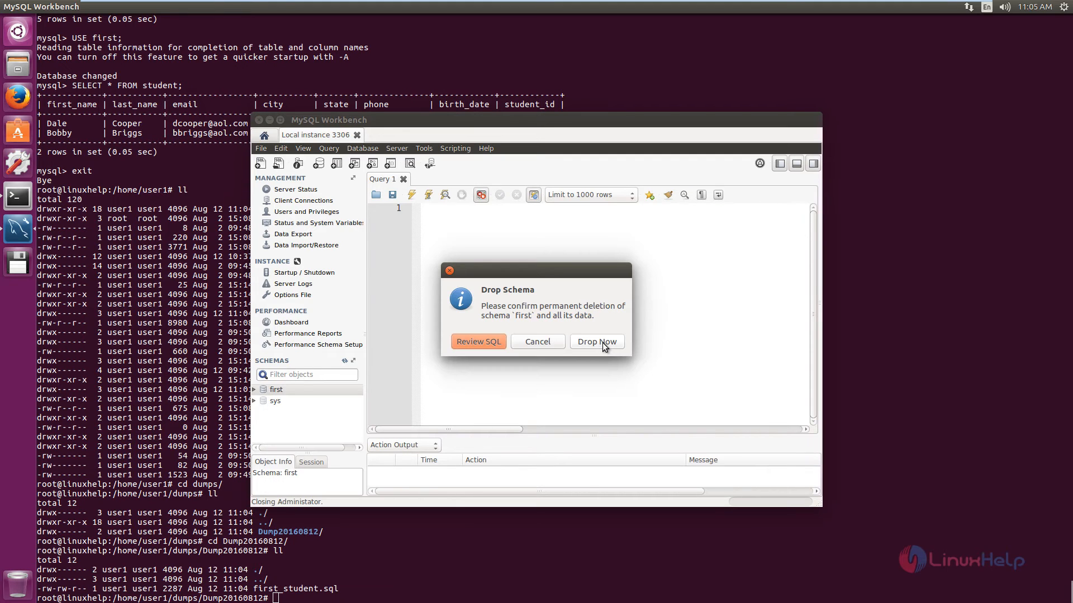
pyautogui.click(599, 345)
pyautogui.click(263, 391)
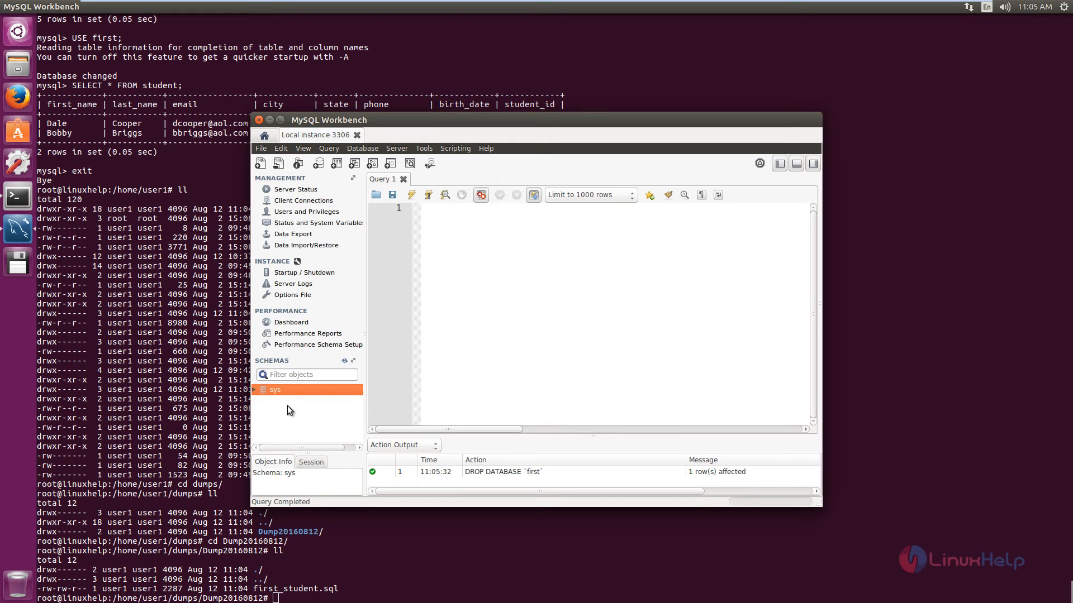
# Step: Create a new schema named first, apply its SQL script to the database and select the schema in the schema list
pyautogui.moveTo(559, 119); pyautogui.dragTo(655, 122)
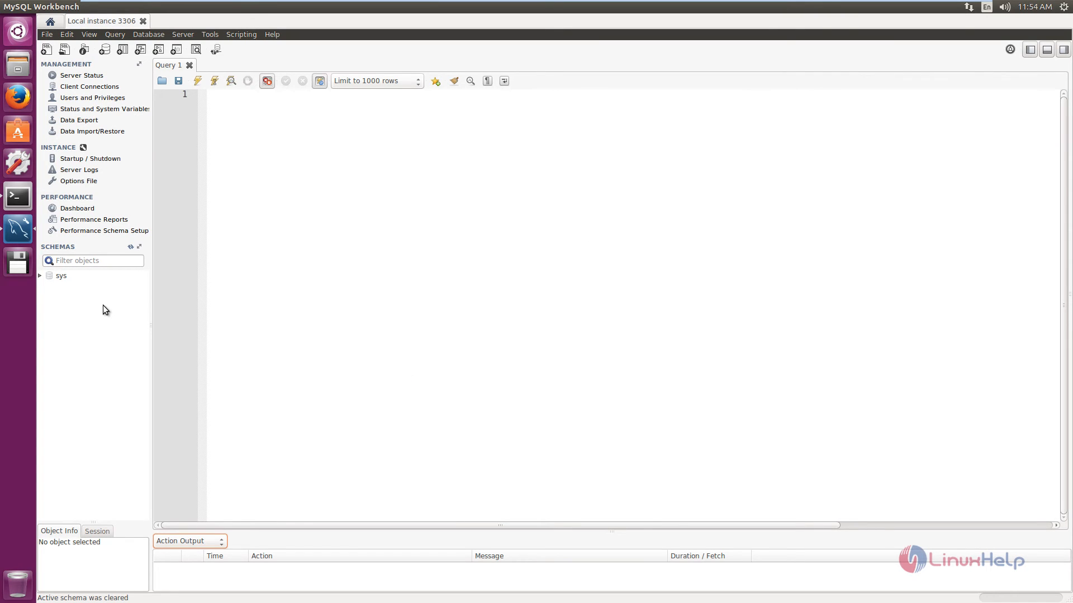
pyautogui.rightClick(82, 286)
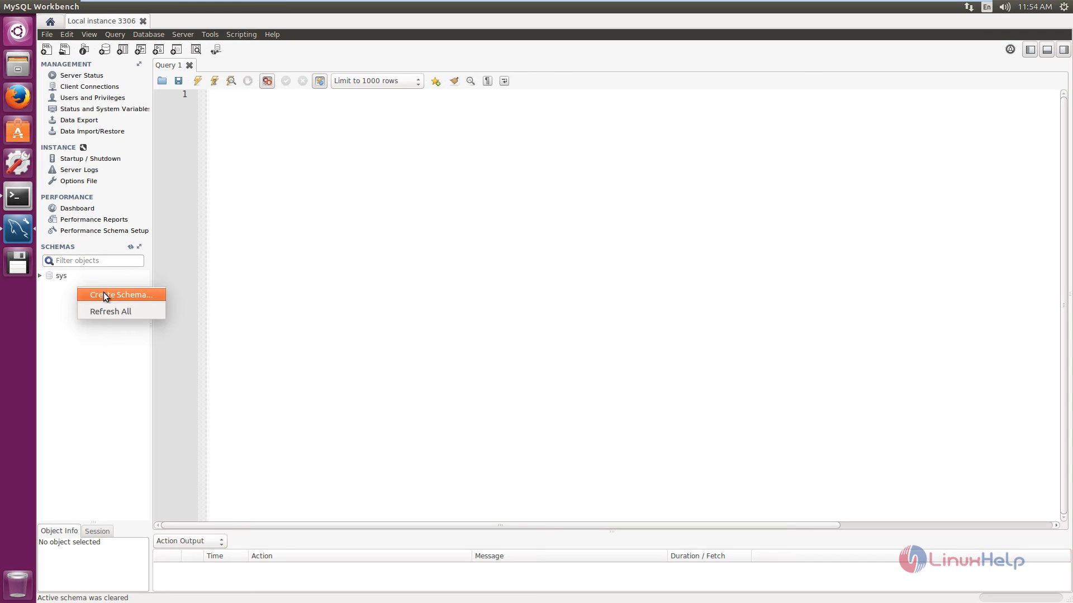
pyautogui.click(109, 293)
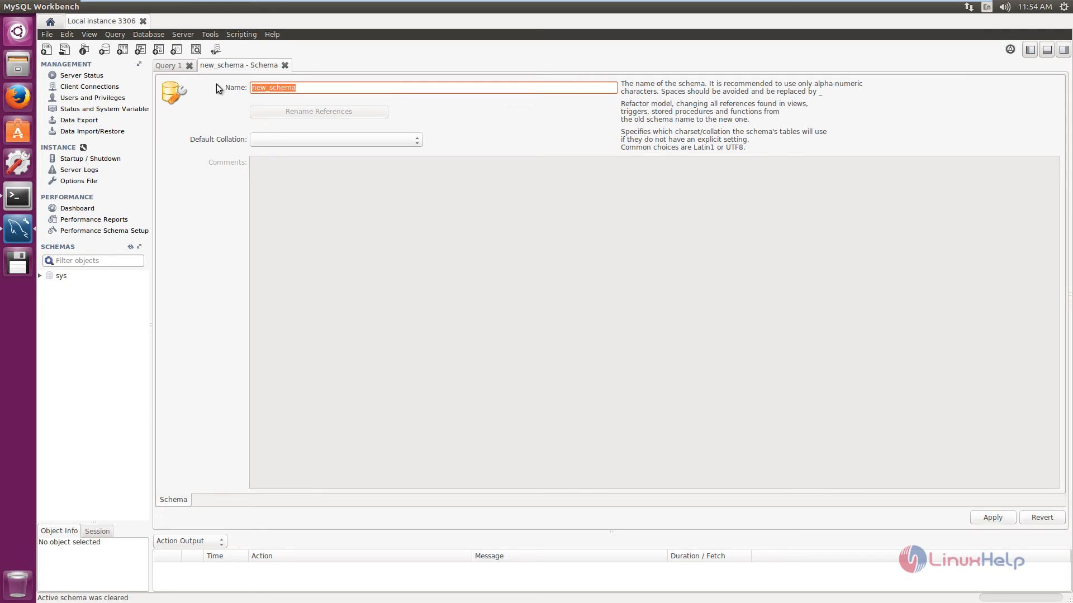
pyautogui.press('BackSpace')
pyautogui.write('first')
pyautogui.click(1003, 522)
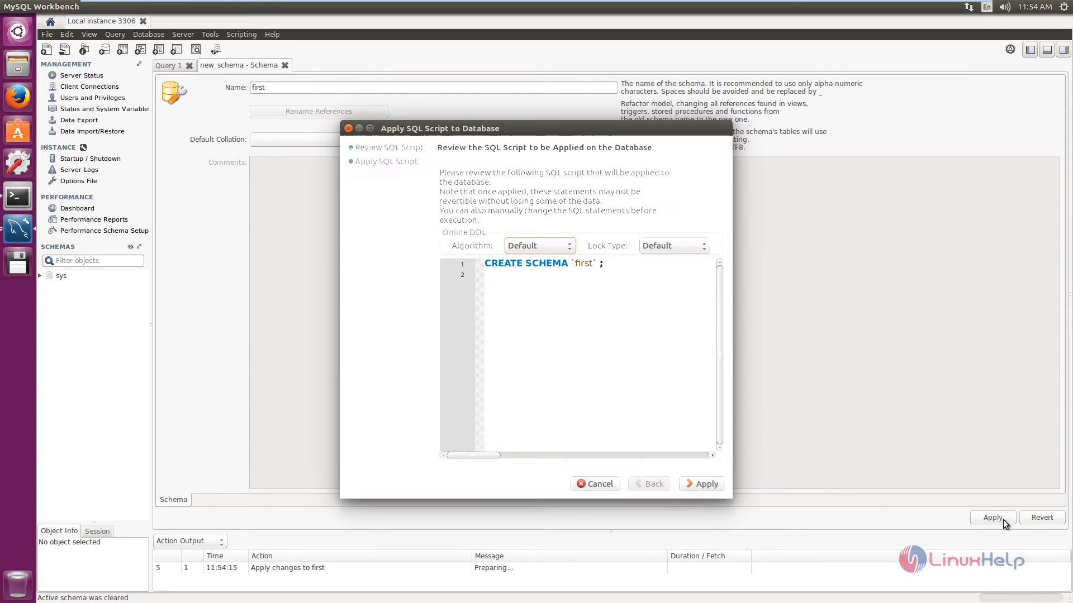
pyautogui.click(700, 485)
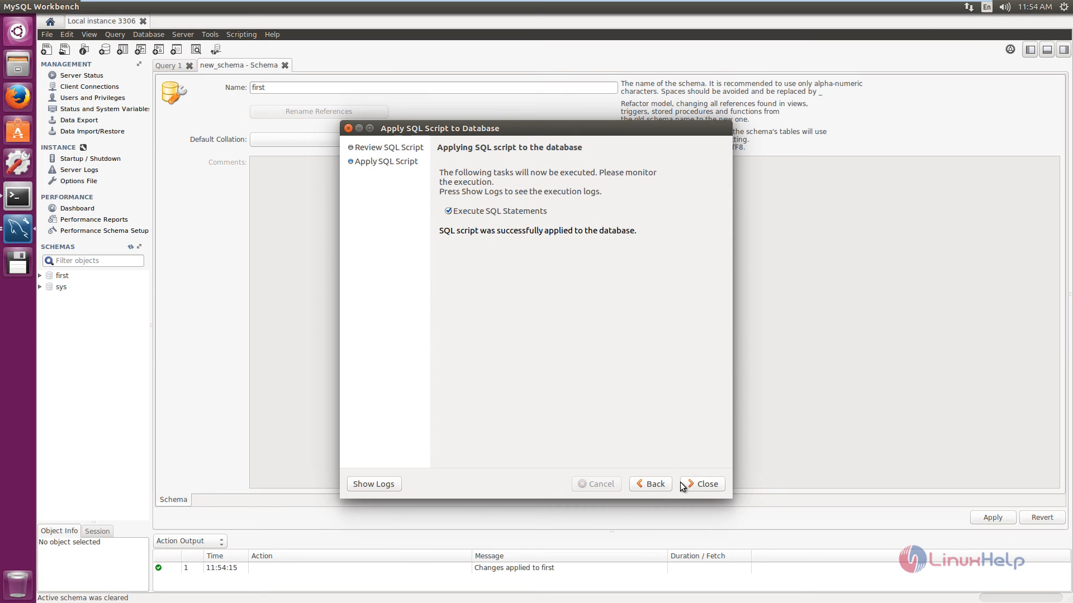
pyautogui.click(703, 484)
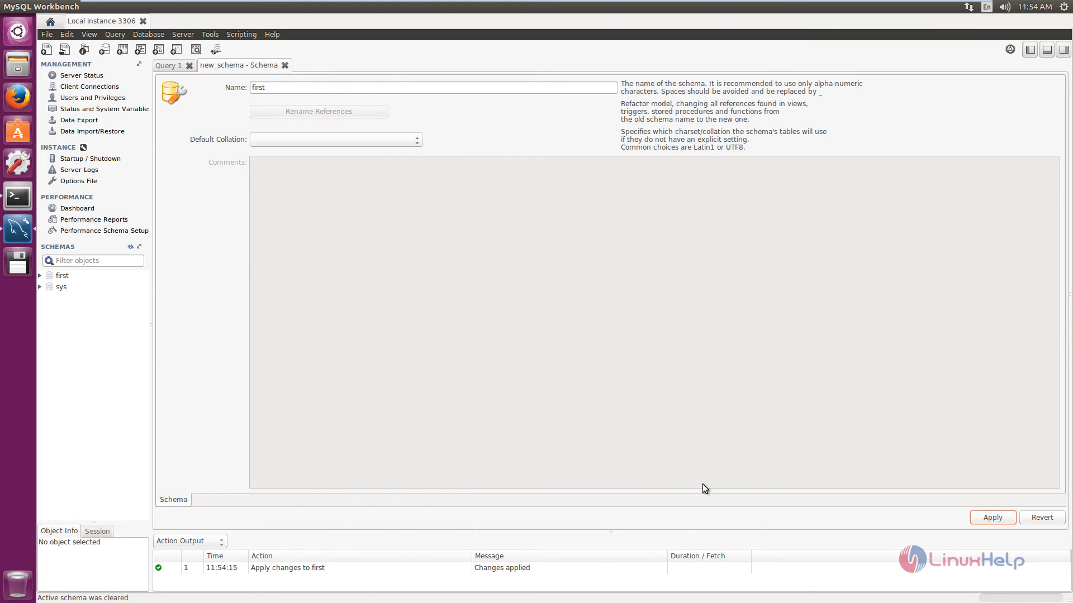
pyautogui.click(58, 276)
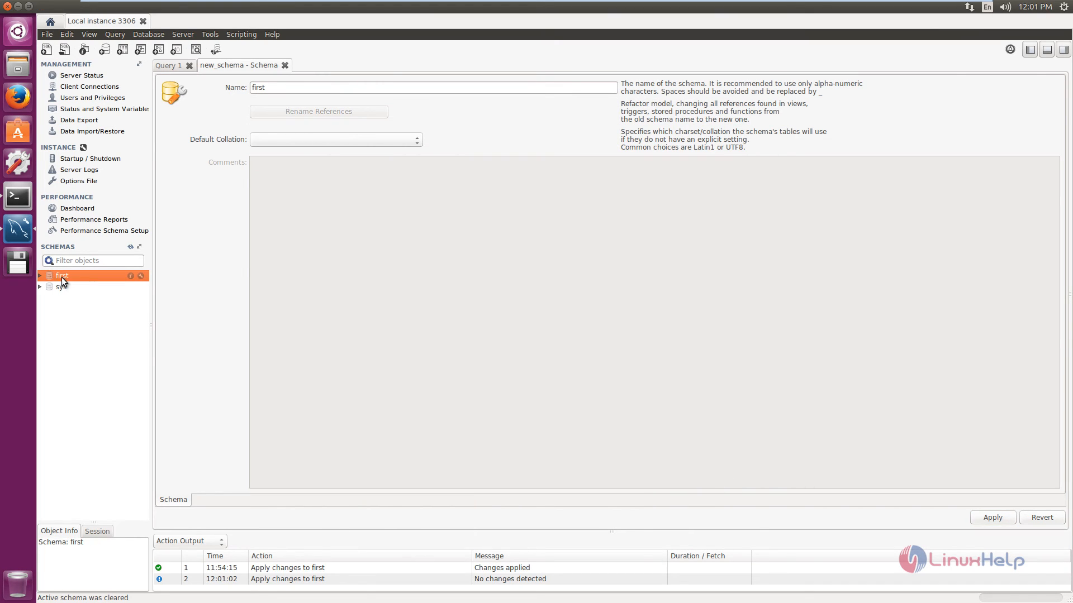
# Step: Expand the schema first to inspect its tables, and close the new_schema editor
pyautogui.click(40, 276)
pyautogui.click(81, 288)
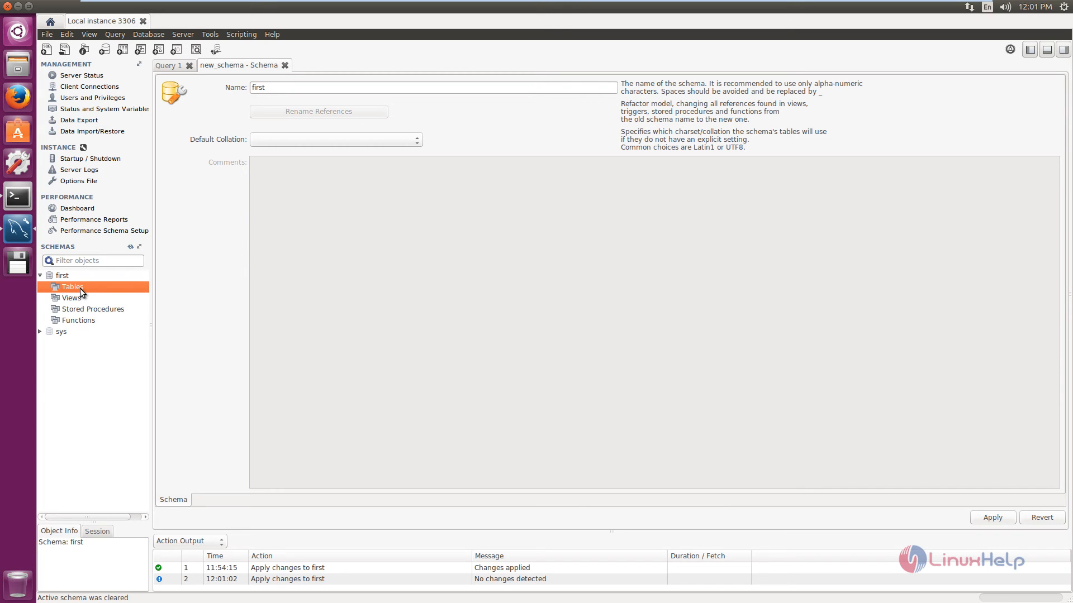
pyautogui.click(285, 65)
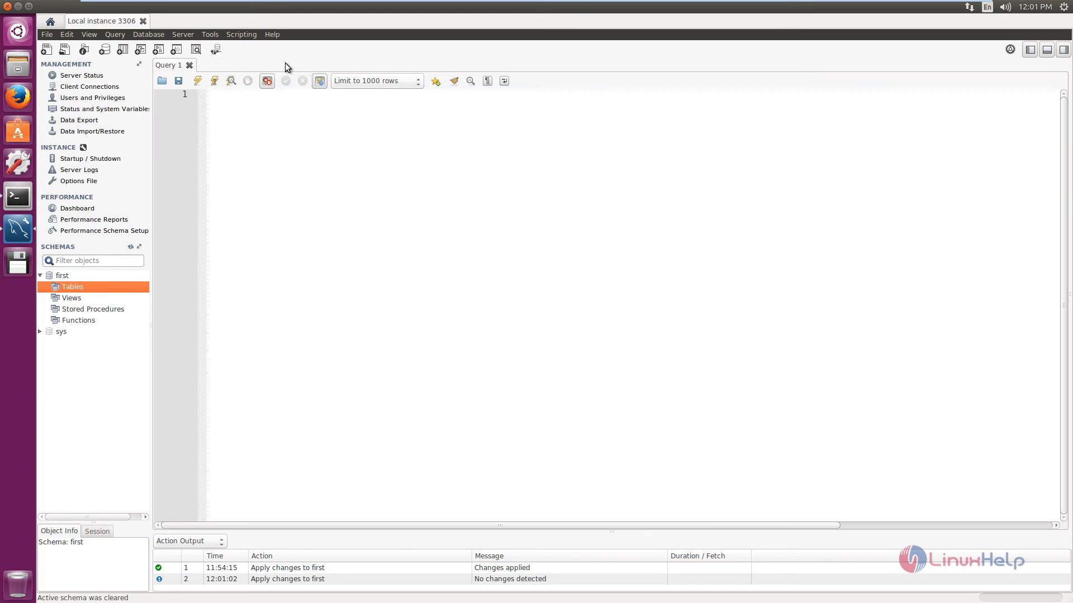
pyautogui.click(62, 278)
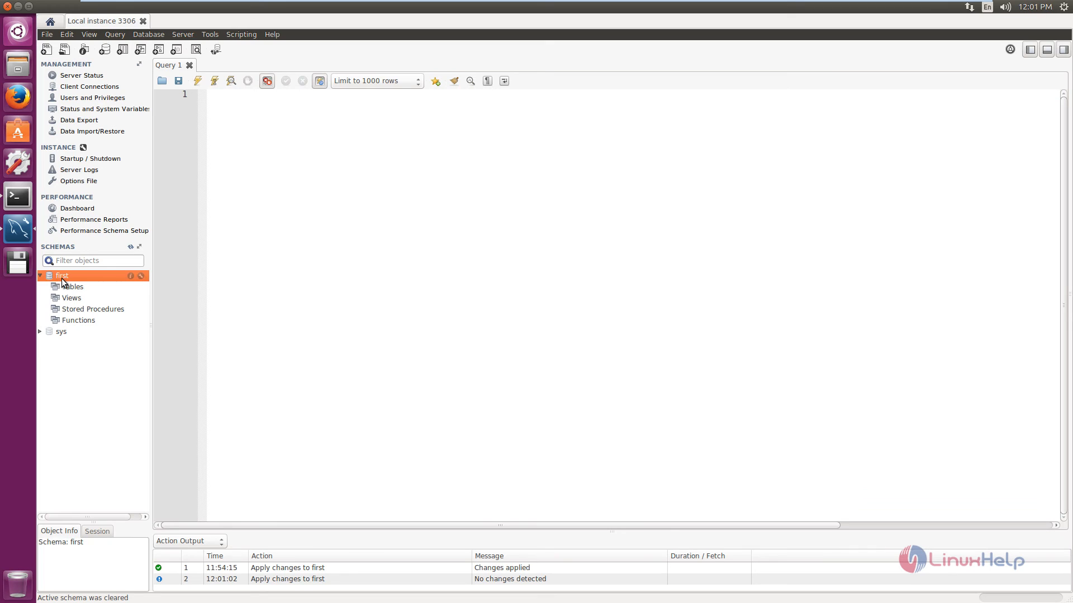
# Step: Open Data Import and choose /home/user1/dumps/Dump20160812 as the dump project folder to import from
pyautogui.click(186, 34)
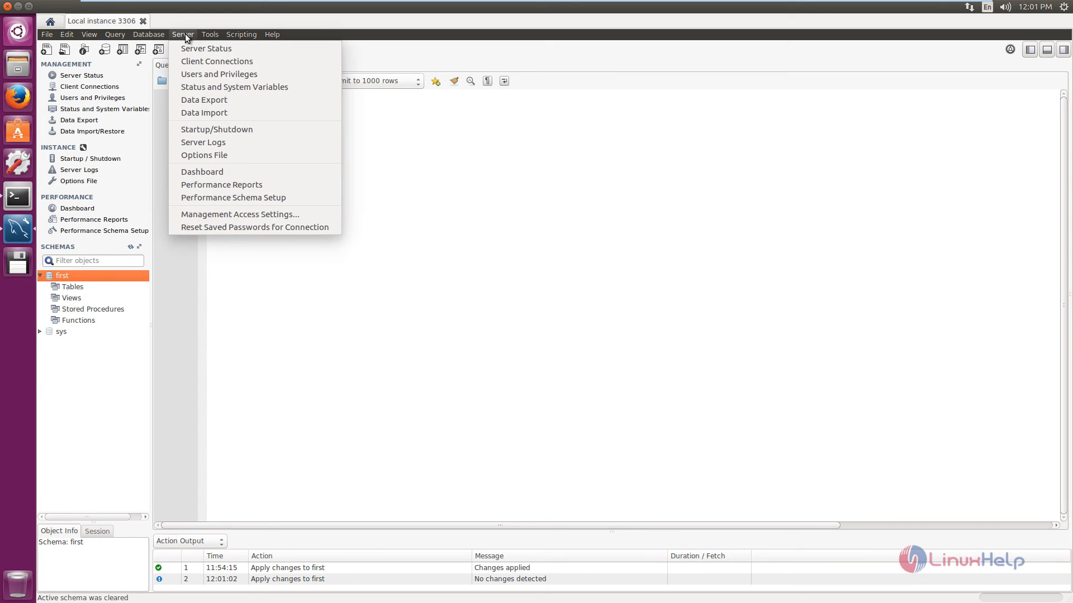
pyautogui.click(237, 114)
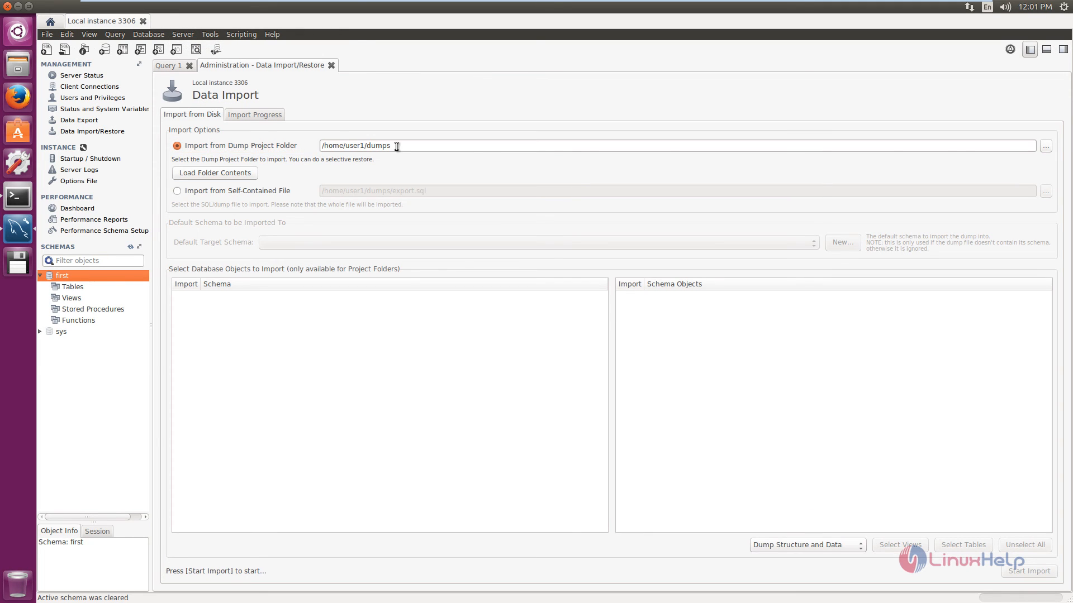
pyautogui.click(1046, 147)
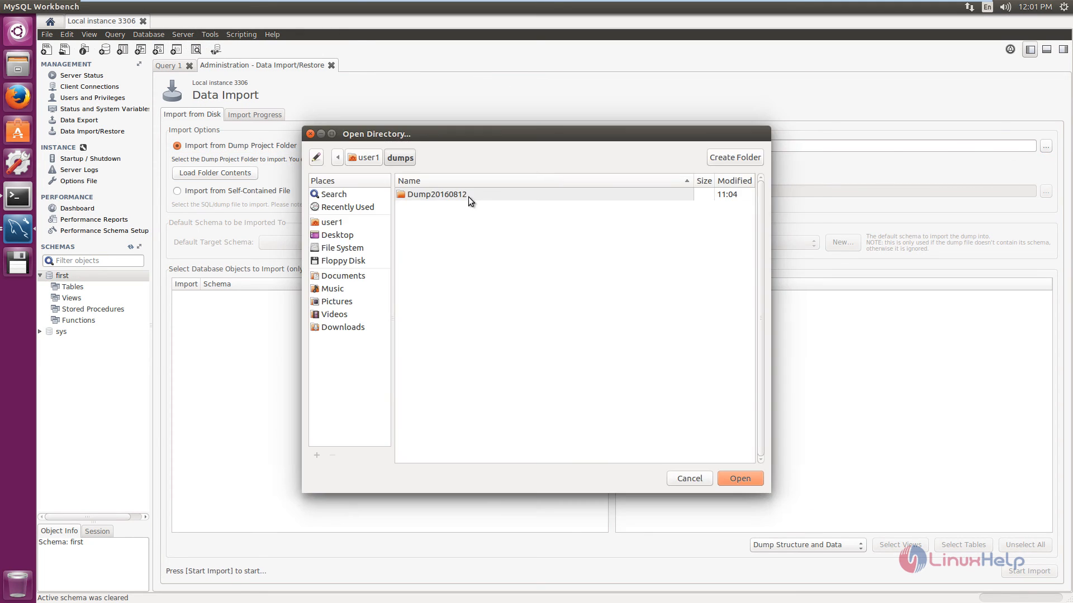
pyautogui.doubleClick(440, 196)
pyautogui.click(751, 483)
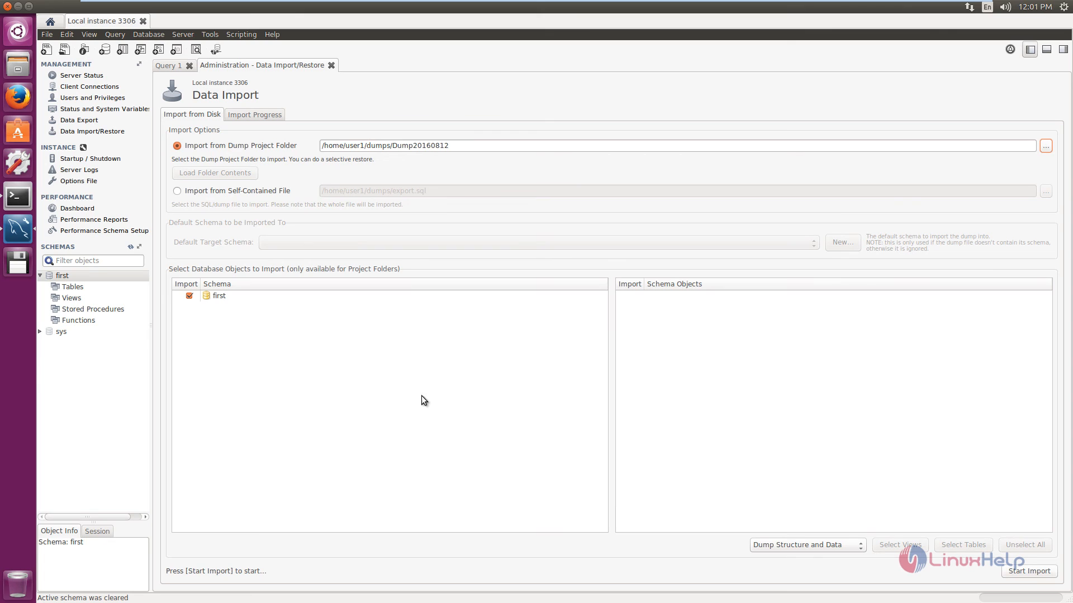
# Step: Import the structure and data of schema first from the dump and select its student table in the schema list
pyautogui.click(1022, 573)
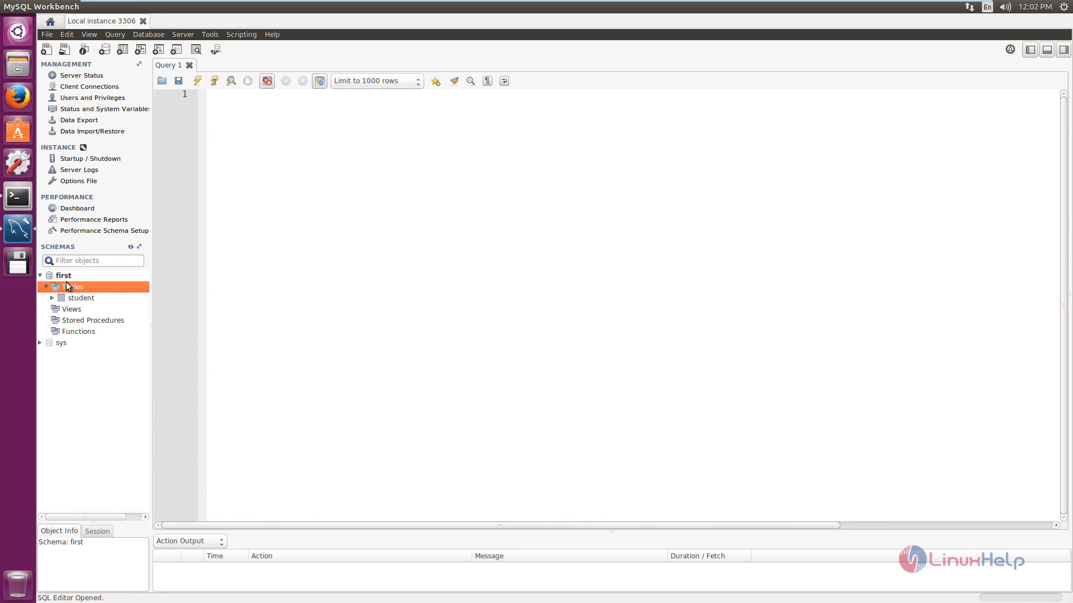
pyautogui.click(81, 299)
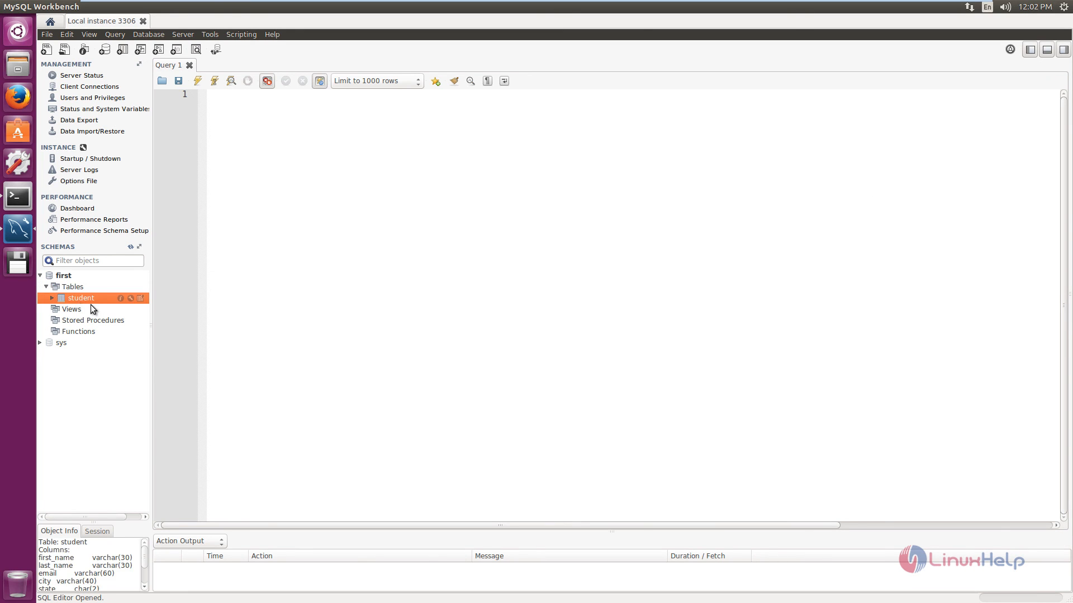